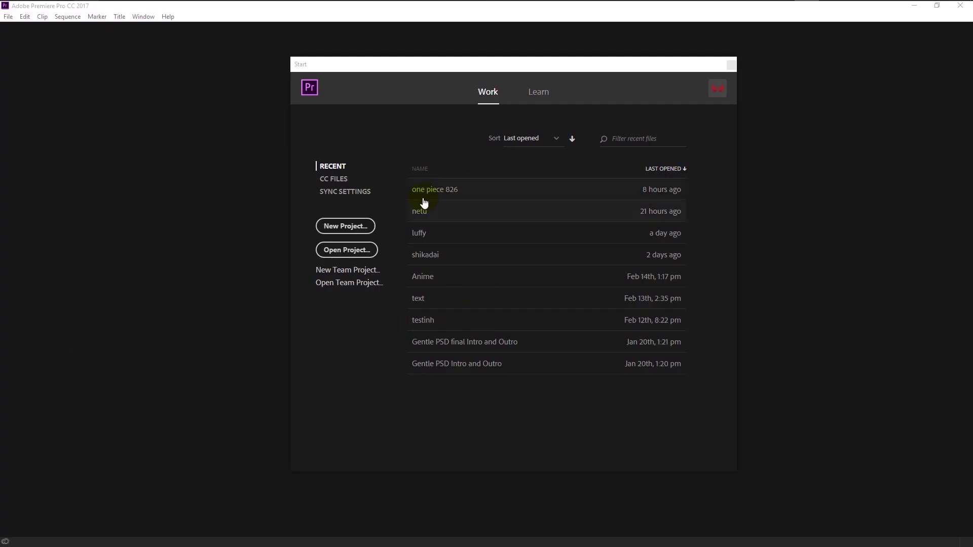
Create a new project named 'flickering'.
{"action": "left_click", "coordinate": [364, 225]}
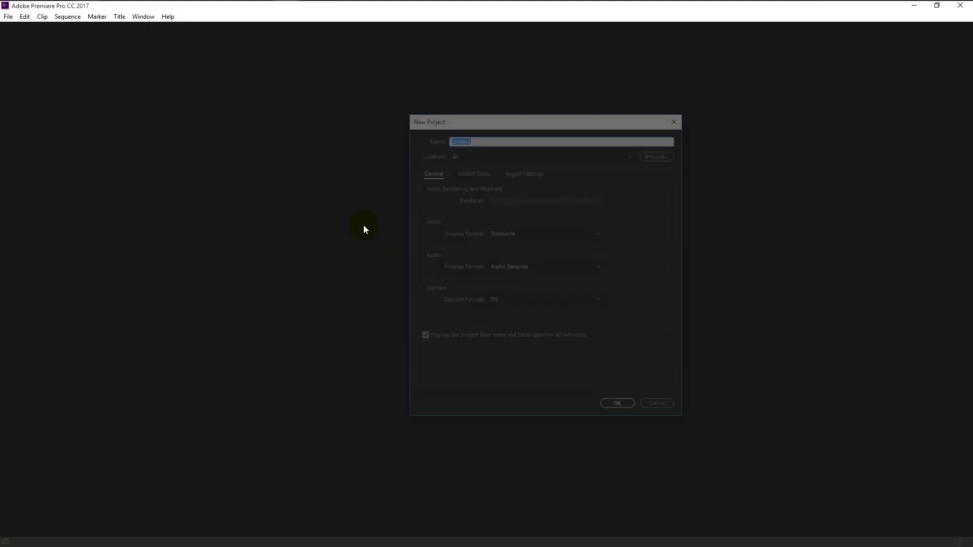
{"action": "type", "text": "flickering"}
{"action": "key", "text": "Return"}
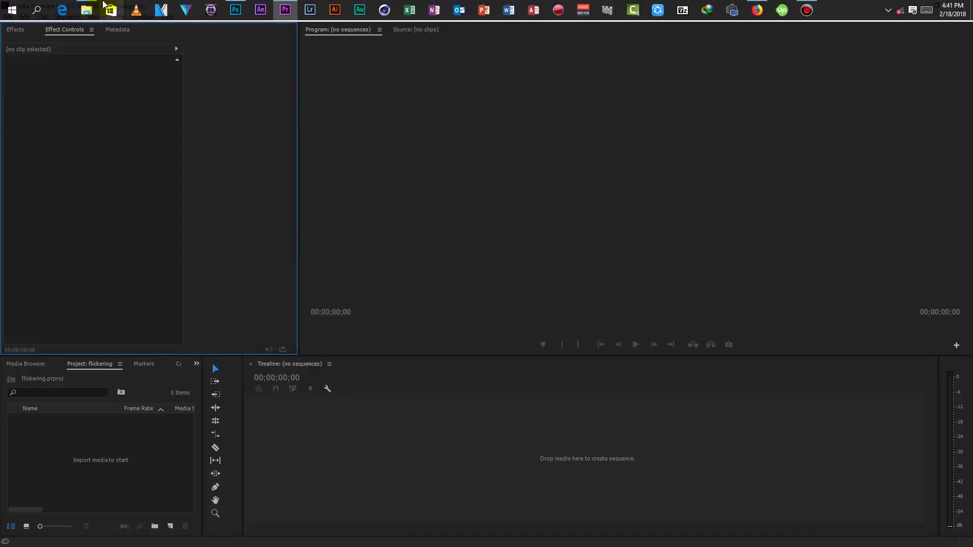
Import 722783966.mp4 from Explorer onto the timeline in its own sequence.
{"action": "left_click", "coordinate": [86, 10]}
{"action": "left_click_drag", "start_coordinate": [250, 152], "coordinate": [264, 423]}
{"action": "left_click", "coordinate": [361, 82]}
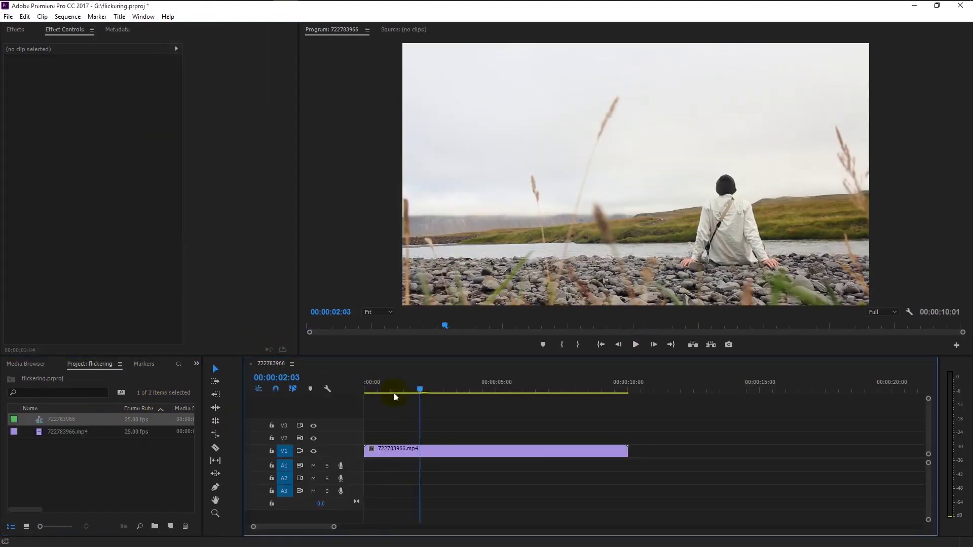
{"action": "key", "text": "equal"}
{"action": "key", "text": "equal"}
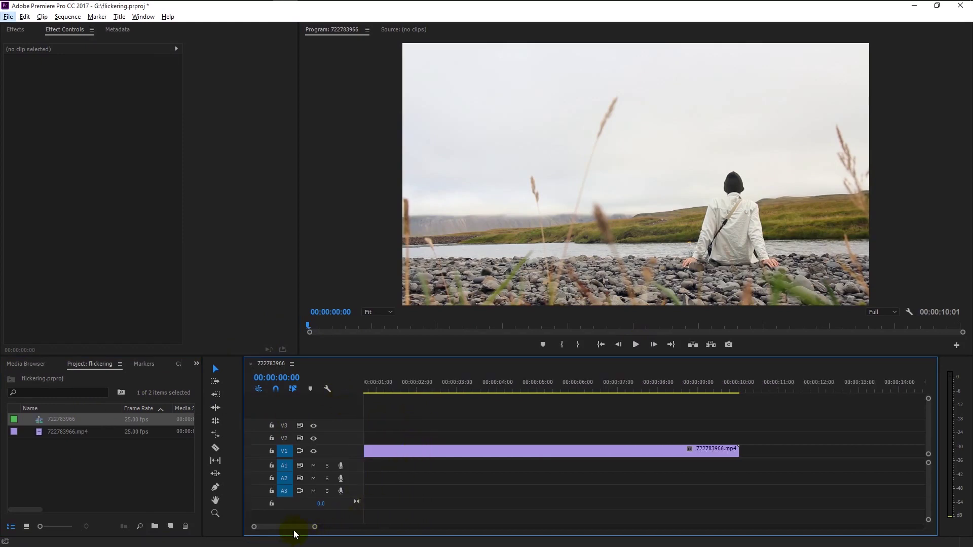
{"action": "left_click_drag", "start_coordinate": [293, 528], "coordinate": [257, 528]}
{"action": "left_click_drag", "start_coordinate": [363, 391], "coordinate": [380, 391]}
{"action": "key", "text": "c"}
{"action": "left_click", "coordinate": [396, 449]}
{"action": "left_click", "coordinate": [400, 449]}
{"action": "left_click", "coordinate": [405, 449]}
{"action": "key", "text": "v"}
{"action": "left_click_drag", "start_coordinate": [410, 451], "coordinate": [375, 450]}
{"action": "key", "text": "equal"}
{"action": "key", "text": "minus"}
{"action": "left_click", "coordinate": [372, 389]}
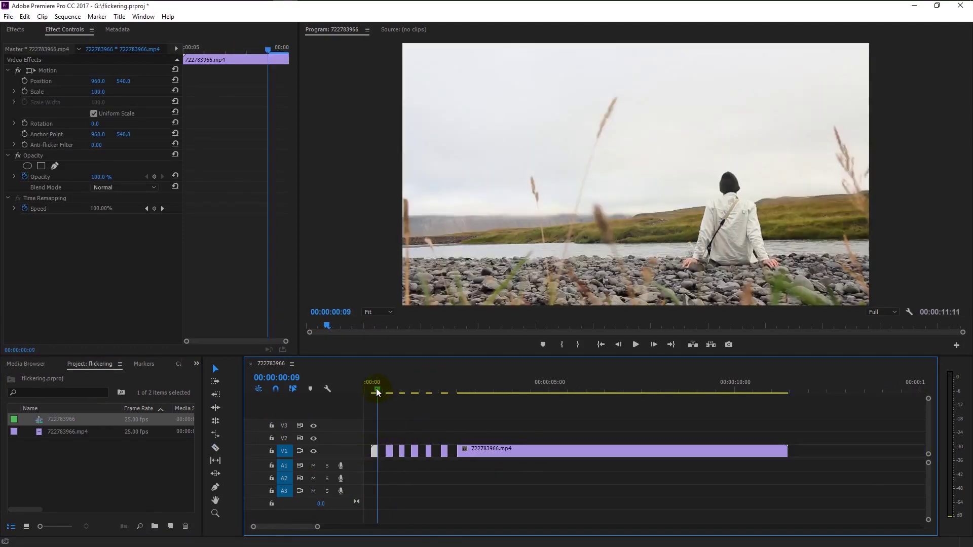
{"action": "left_click", "coordinate": [636, 344]}
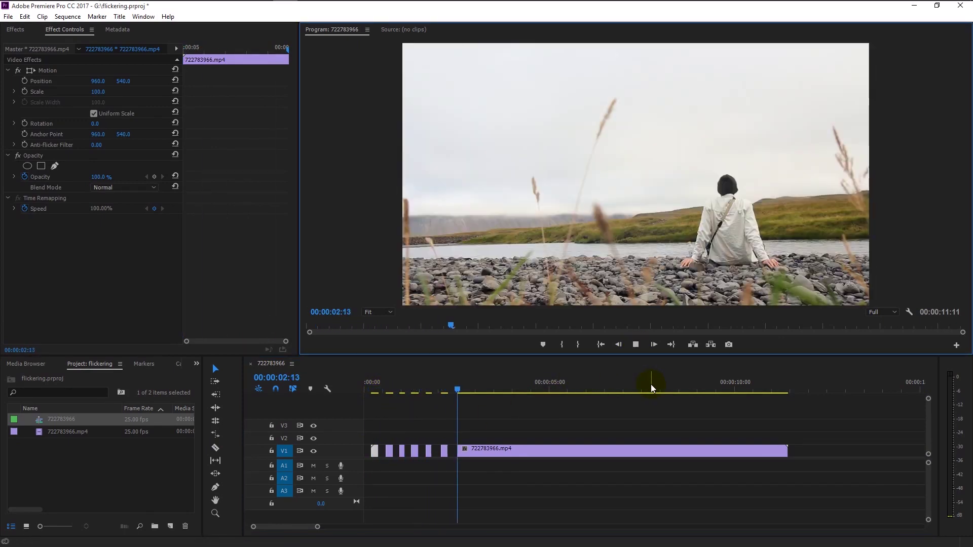
{"action": "key", "text": "space"}
{"action": "mouse_move", "coordinate": [425, 440]}
{"action": "left_mouse_down"}
{"action": "mouse_move", "coordinate": [441, 458]}
{"action": "mouse_move", "coordinate": [434, 449]}
{"action": "mouse_move", "coordinate": [442, 439]}
{"action": "left_mouse_up"}
{"action": "key", "text": "ctrl+z"}
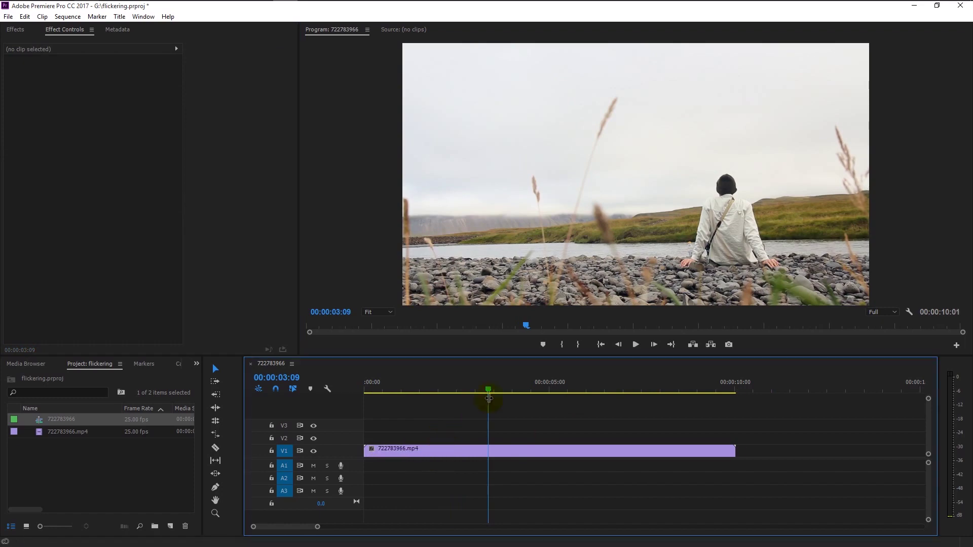
Search the effects for 'strob' and apply Strobe Light to the 722783966.mp4 clip on V1.
{"action": "left_click_drag", "start_coordinate": [488, 391], "coordinate": [366, 391]}
{"action": "left_click", "coordinate": [15, 29]}
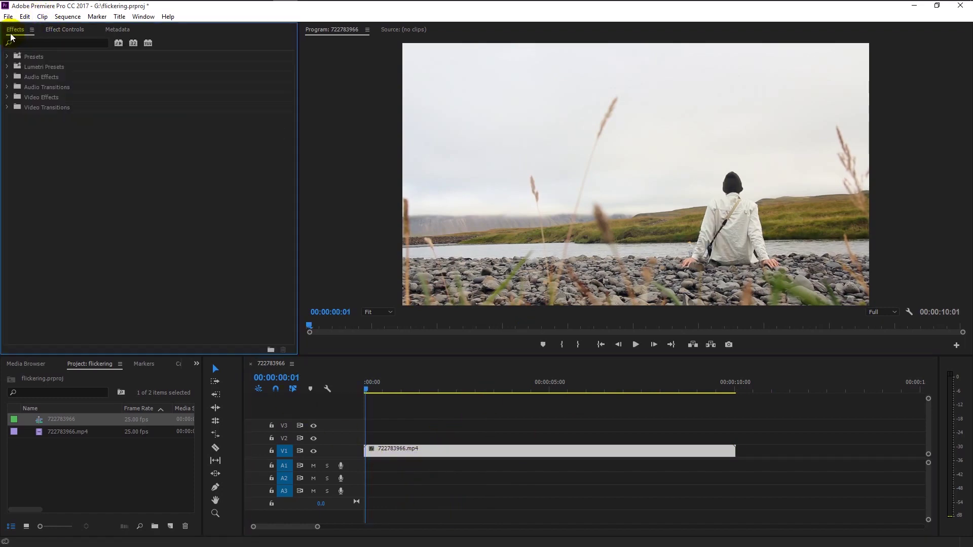
{"action": "left_click", "coordinate": [31, 43]}
{"action": "type", "text": "strob"}
{"action": "left_click", "coordinate": [56, 118]}
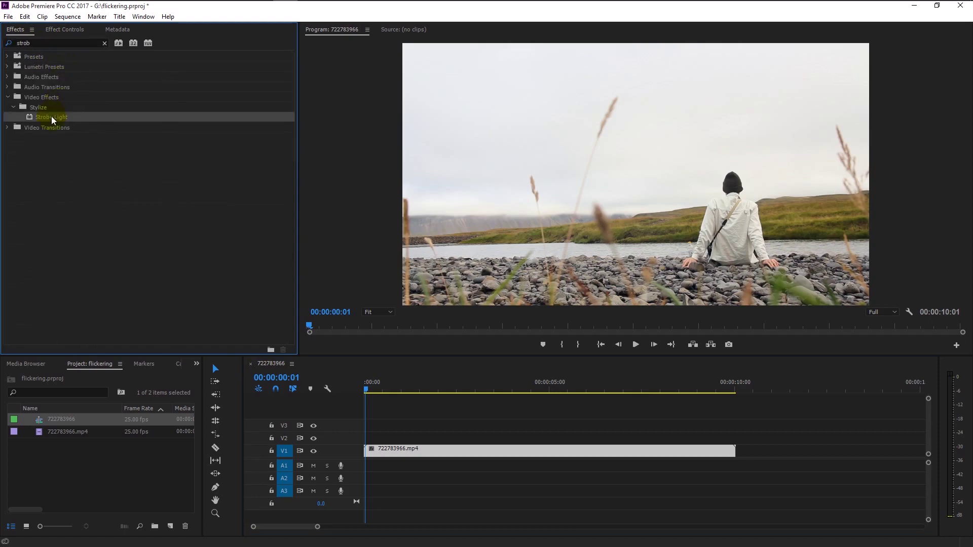
{"action": "left_click_drag", "start_coordinate": [441, 438], "coordinate": [443, 460]}
{"action": "left_click", "coordinate": [65, 28]}
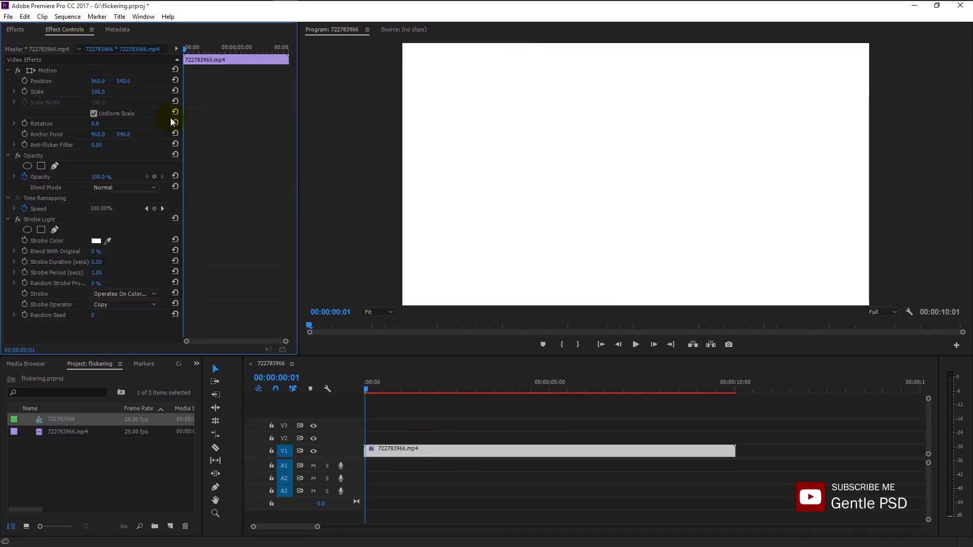
{"action": "left_click", "coordinate": [609, 409]}
{"action": "key", "text": "Home"}
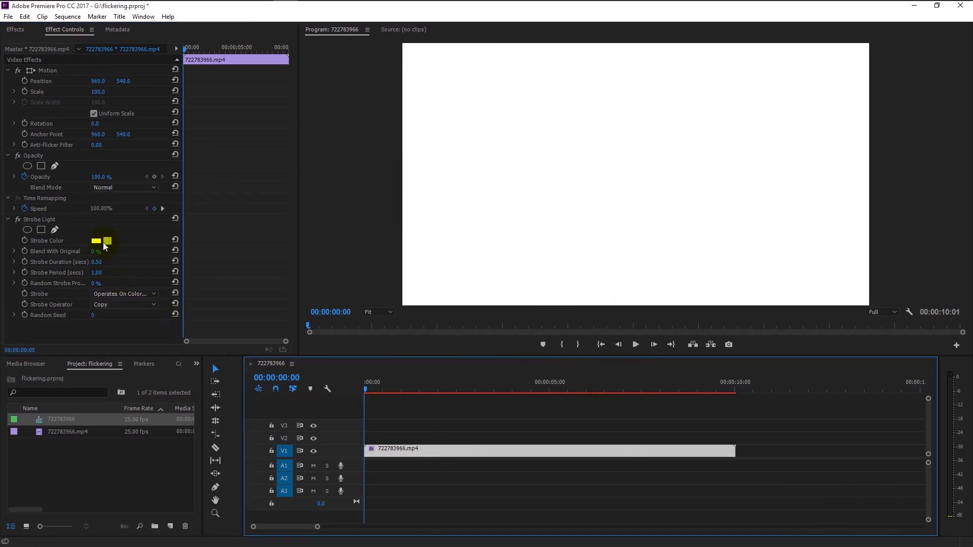
Set Strobe Color to black (000000) and Program monitor playback resolution to 1/4.
{"action": "left_click", "coordinate": [98, 242]}
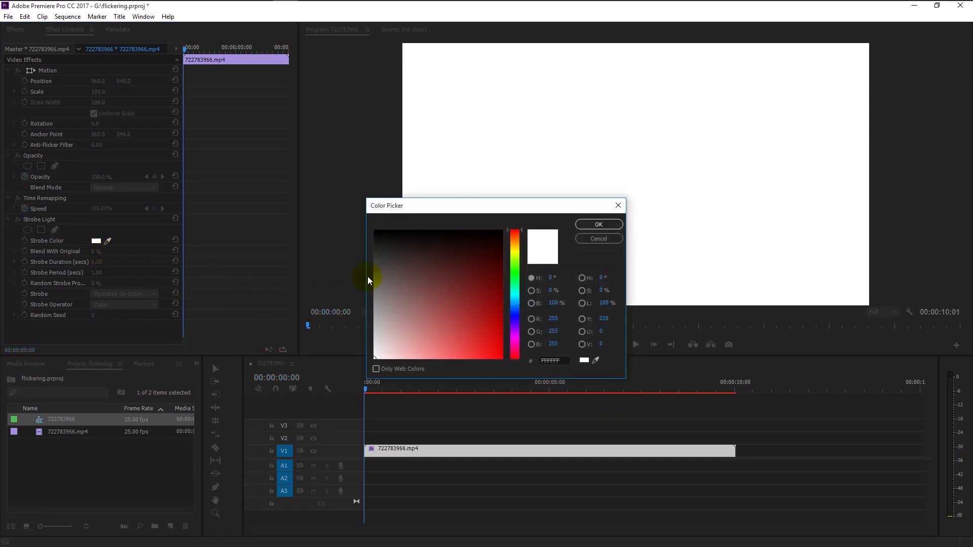
{"action": "left_click_drag", "start_coordinate": [398, 243], "coordinate": [362, 208]}
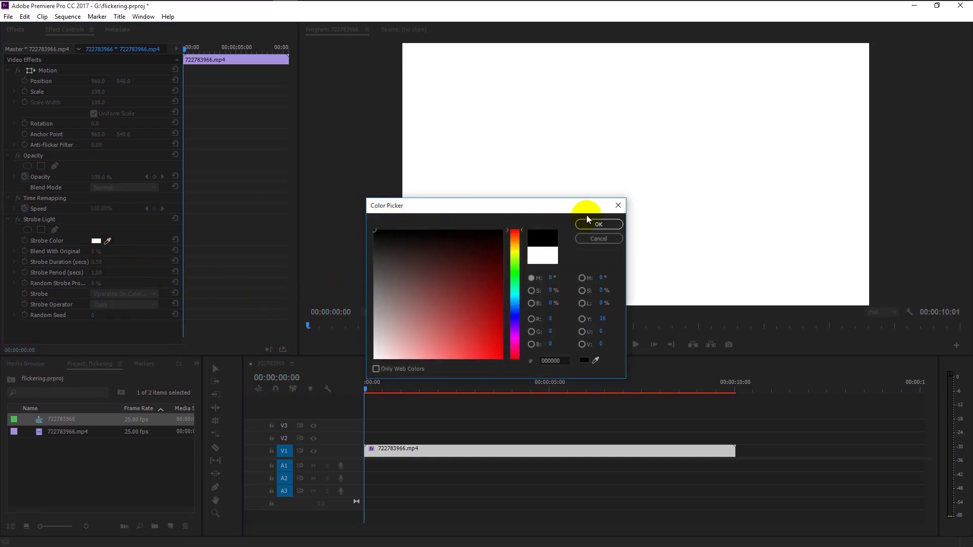
{"action": "left_click", "coordinate": [596, 226]}
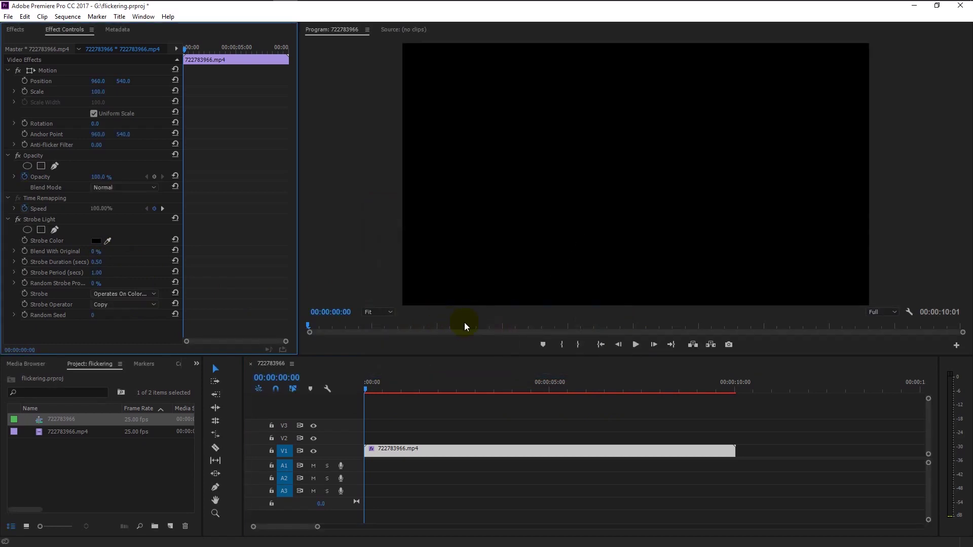
{"action": "left_click", "coordinate": [637, 346]}
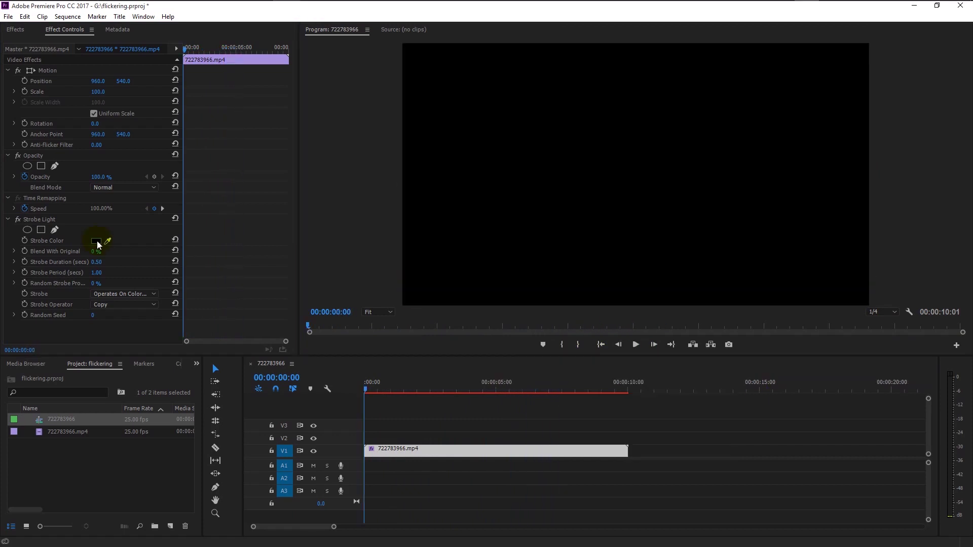
{"action": "left_click", "coordinate": [96, 241]}
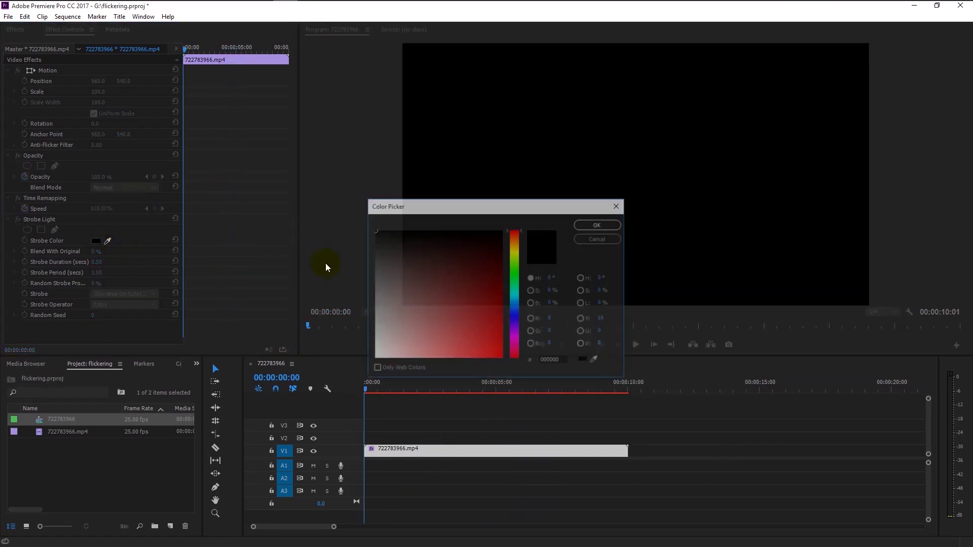
{"action": "left_click", "coordinate": [502, 358]}
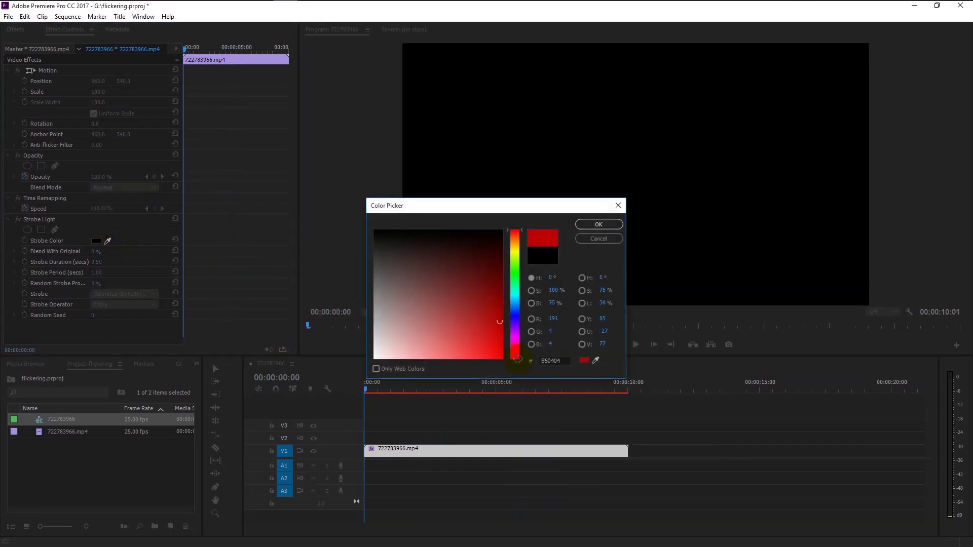
{"action": "left_click", "coordinate": [599, 224]}
{"action": "left_click", "coordinate": [634, 345]}
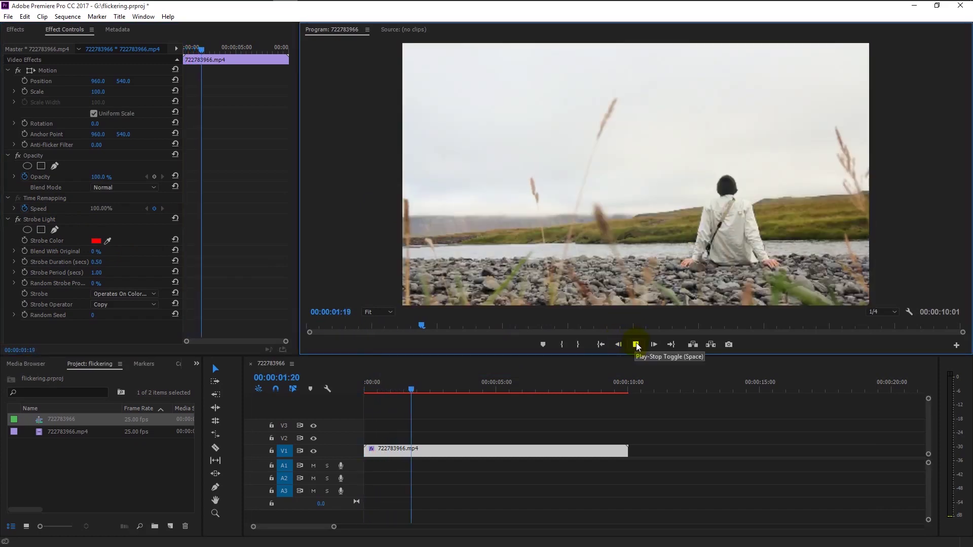
{"action": "left_click", "coordinate": [636, 345]}
{"action": "left_click", "coordinate": [96, 241]}
{"action": "left_click_drag", "start_coordinate": [510, 305], "coordinate": [515, 252]}
{"action": "left_click", "coordinate": [598, 224]}
{"action": "left_click", "coordinate": [637, 344]}
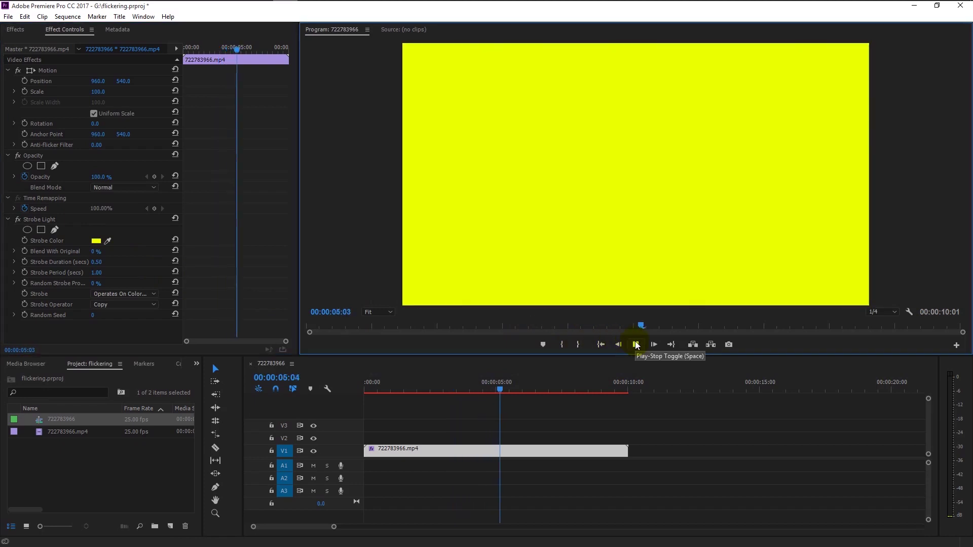
{"action": "left_click", "coordinate": [636, 344]}
{"action": "left_click", "coordinate": [96, 240]}
{"action": "left_click_drag", "start_coordinate": [478, 332], "coordinate": [354, 187]}
{"action": "left_click", "coordinate": [597, 226]}
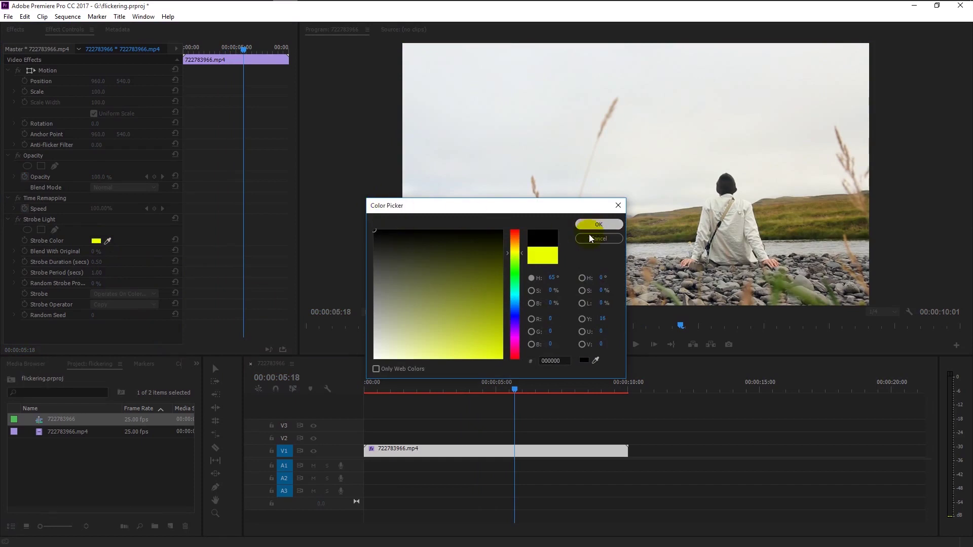
{"action": "left_click", "coordinate": [355, 388]}
{"action": "key", "text": "Home"}
{"action": "key", "text": "backslash"}
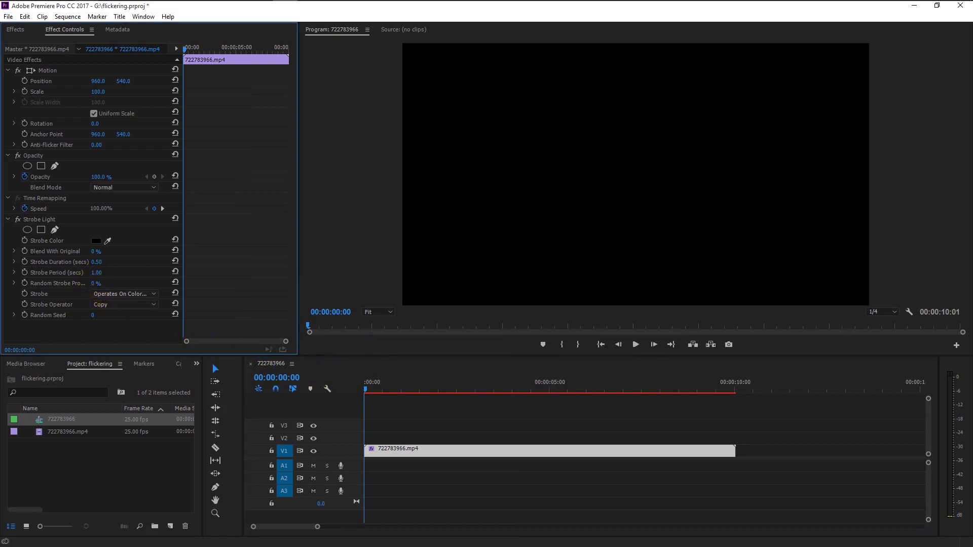
Set Strobe Period to 0.5 and Strobe Duration to 0.2, then preview the faster strobe.
{"action": "left_click", "coordinate": [96, 273]}
{"action": "type", "text": "0.5"}
{"action": "key", "text": "shift+Tab"}
{"action": "type", "text": "0.2"}
{"action": "key", "text": "Return"}
{"action": "key", "text": "space"}
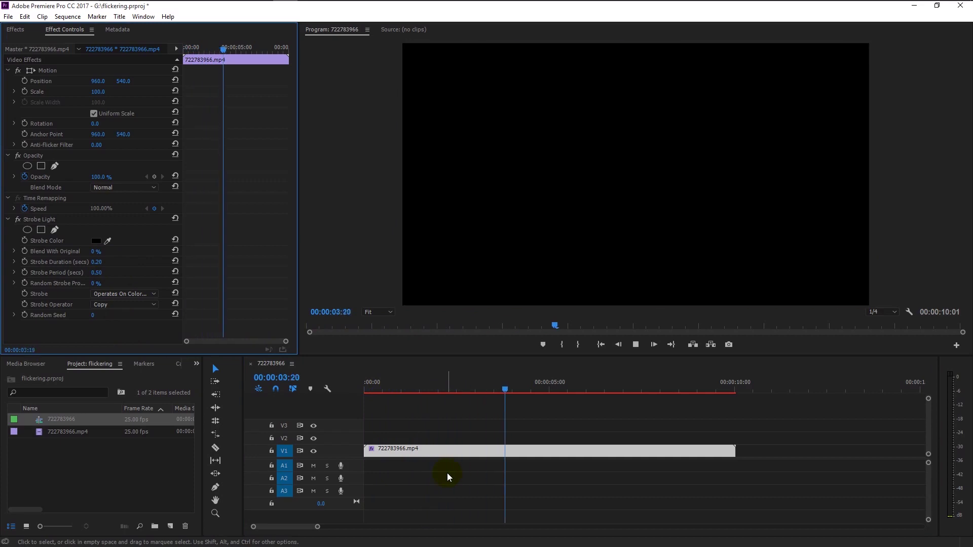
{"action": "key", "text": "space"}
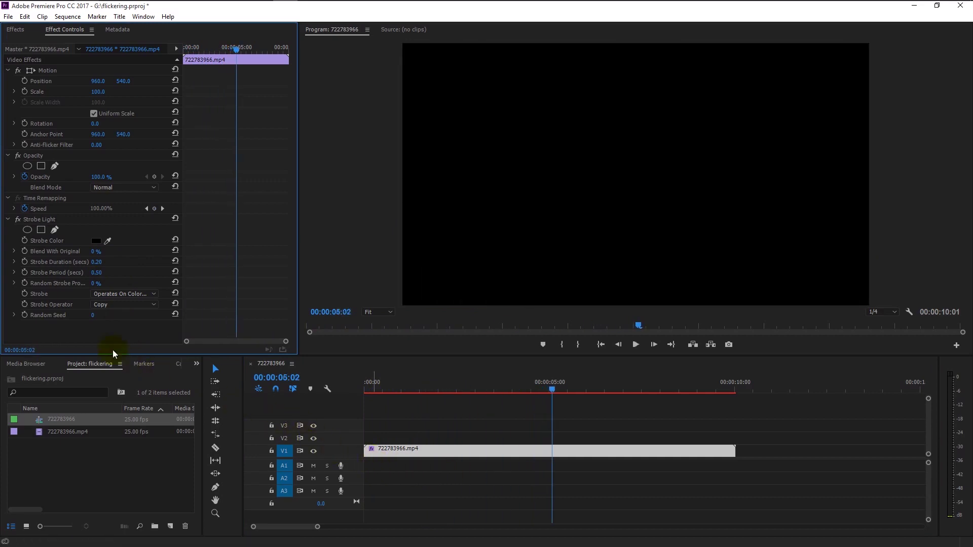
{"action": "left_click", "coordinate": [98, 274]}
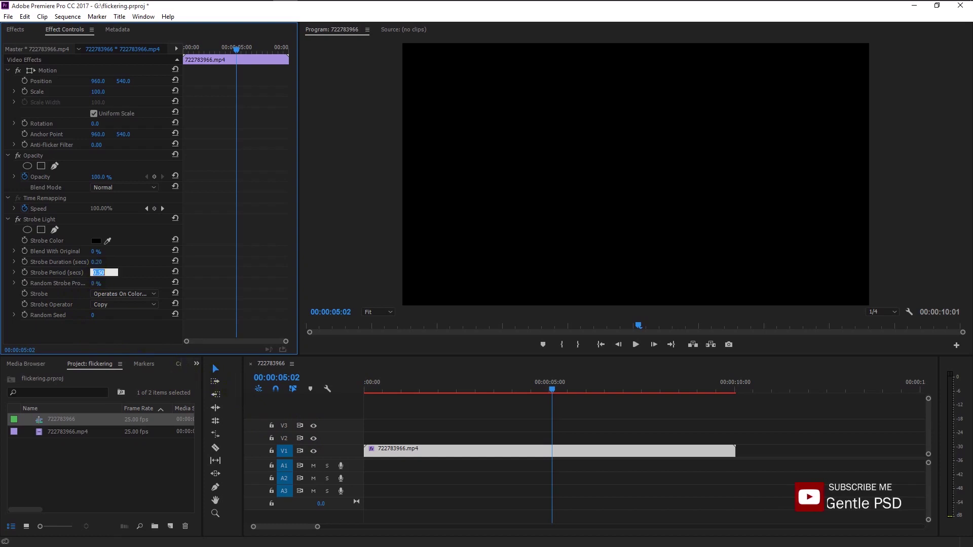
Change Strobe Period to 0.3 and play the sequence to preview the quicker flicker.
{"action": "type", "text": "0.3"}
{"action": "key", "text": "Return"}
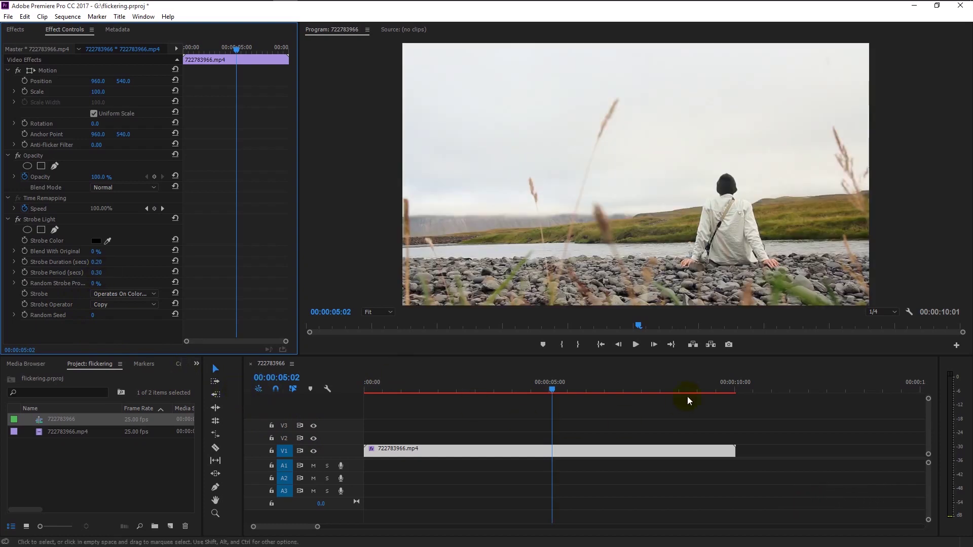
{"action": "left_click", "coordinate": [637, 345]}
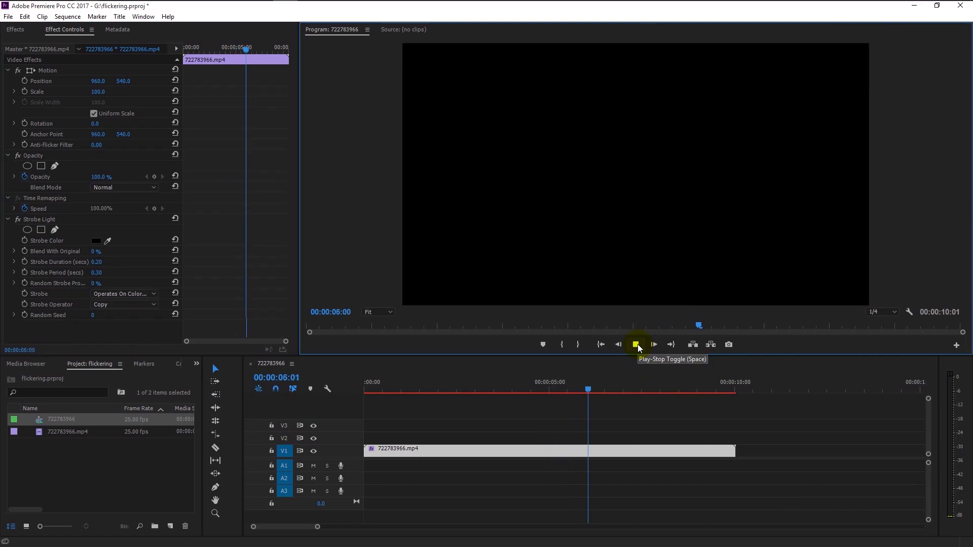
{"action": "left_click", "coordinate": [637, 345]}
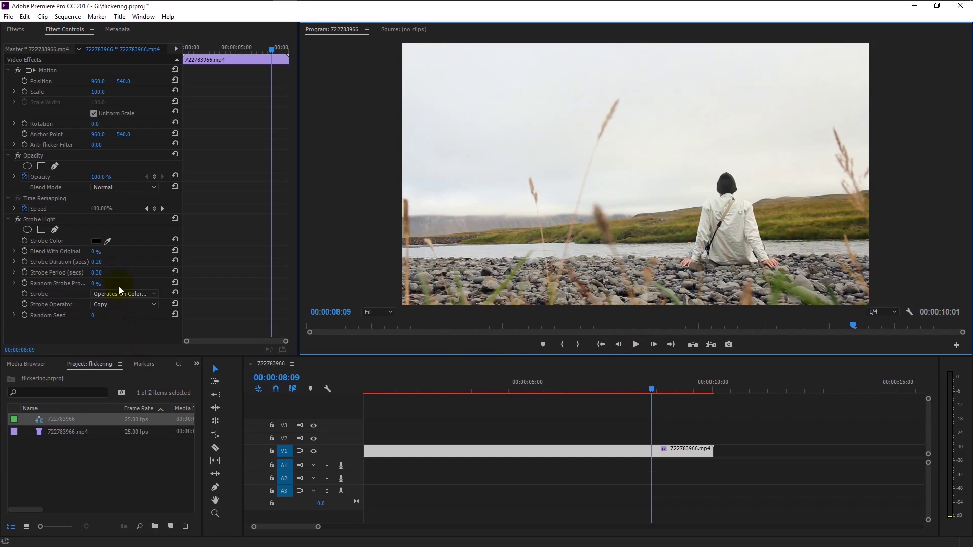
Try the Add, Multiply and Screen strobe operators in turn.
{"action": "left_click", "coordinate": [121, 309]}
{"action": "left_click", "coordinate": [121, 324]}
{"action": "left_click", "coordinate": [124, 305]}
{"action": "left_click", "coordinate": [131, 347]}
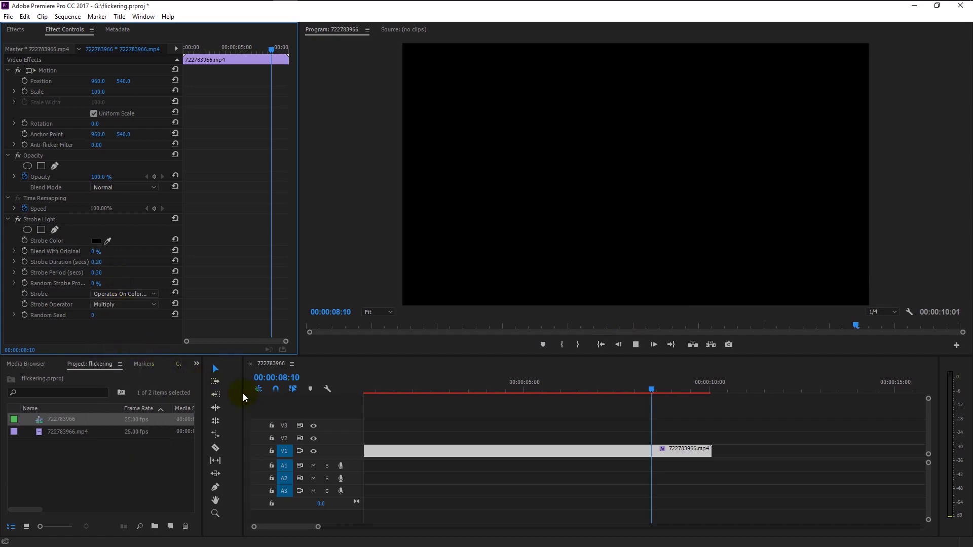
{"action": "left_click", "coordinate": [122, 305]}
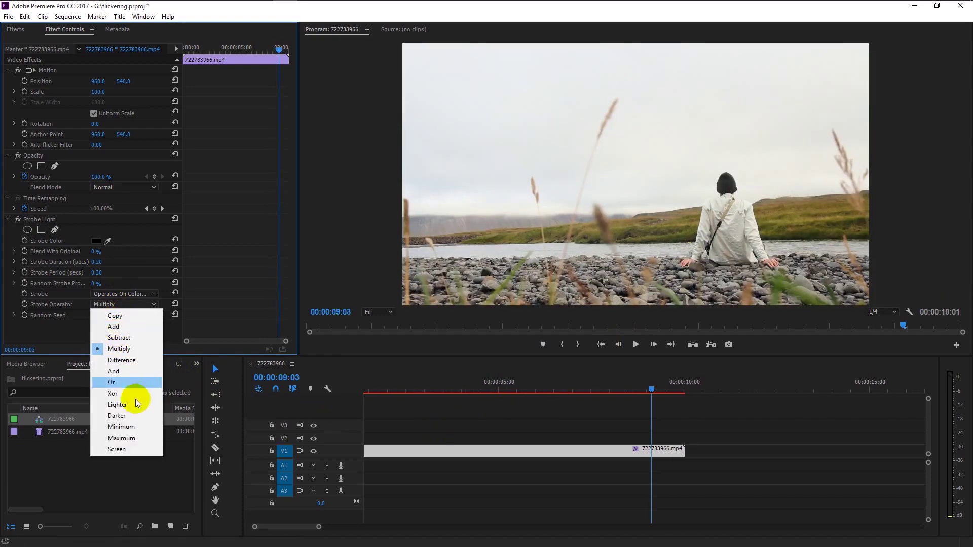
{"action": "left_click", "coordinate": [145, 450]}
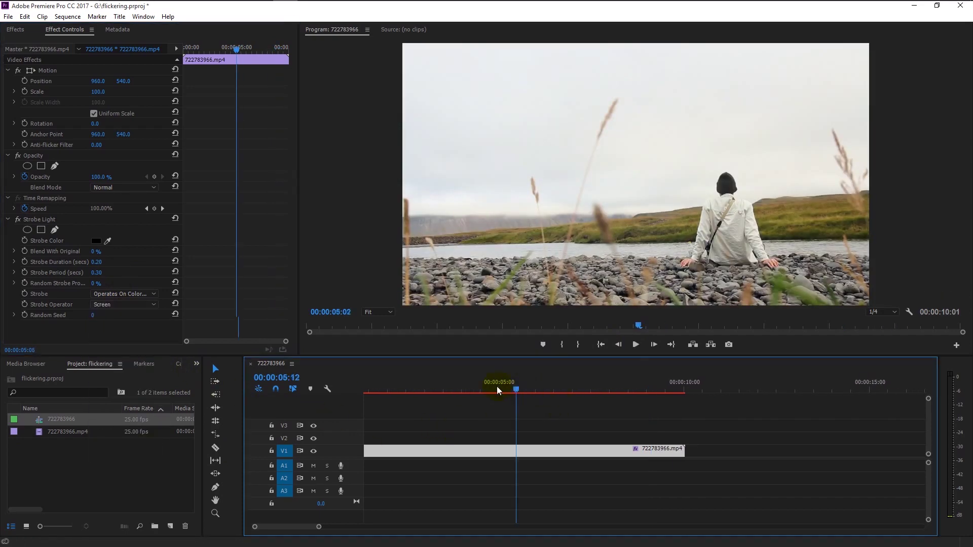
{"action": "left_click", "coordinate": [635, 344]}
Return Strobe Operator to Copy, set Strobe to Makes Layer Transparent, and preview.
{"action": "left_click", "coordinate": [124, 304]}
{"action": "left_click", "coordinate": [118, 316]}
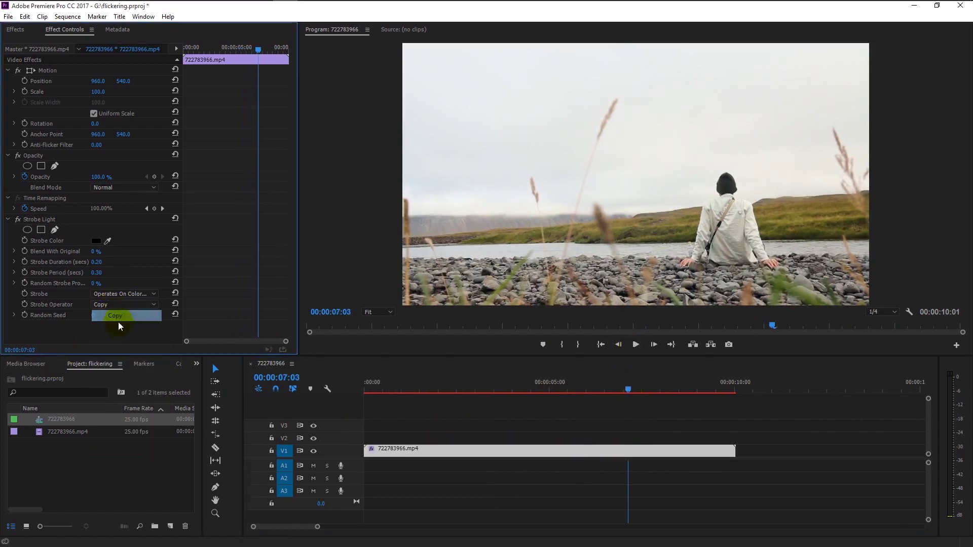
{"action": "left_click", "coordinate": [126, 294]}
{"action": "left_click", "coordinate": [135, 315]}
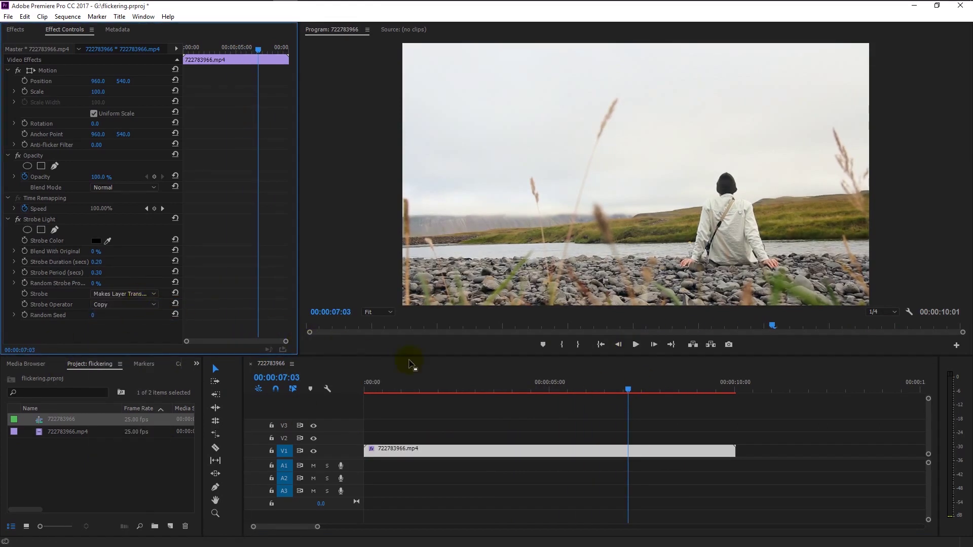
{"action": "left_click", "coordinate": [633, 344]}
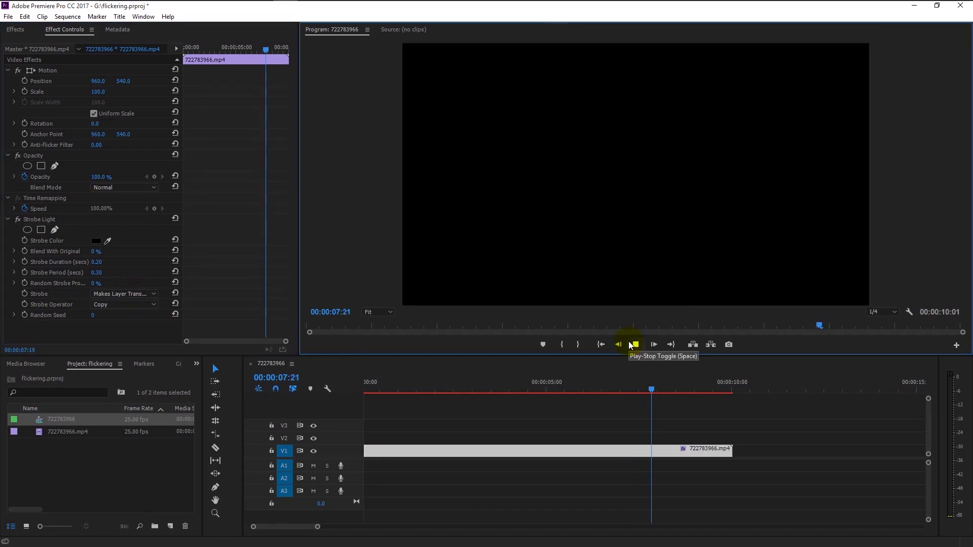
Move the playhead to 00:00:08:03, where the strobe shows a black frame.
{"action": "left_click", "coordinate": [654, 389]}
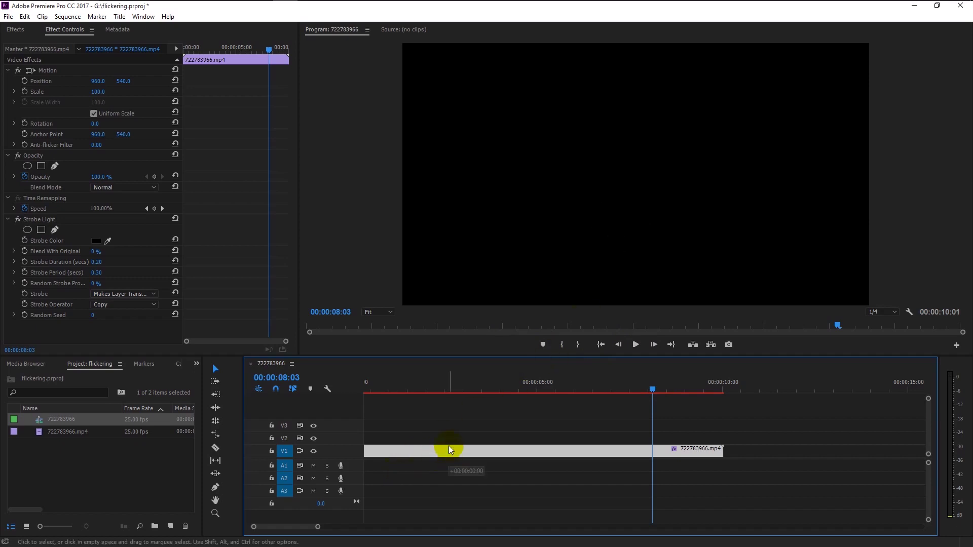
Move the video clip up to V2 and create a new title with default settings.
{"action": "left_click_drag", "start_coordinate": [451, 449], "coordinate": [451, 452]}
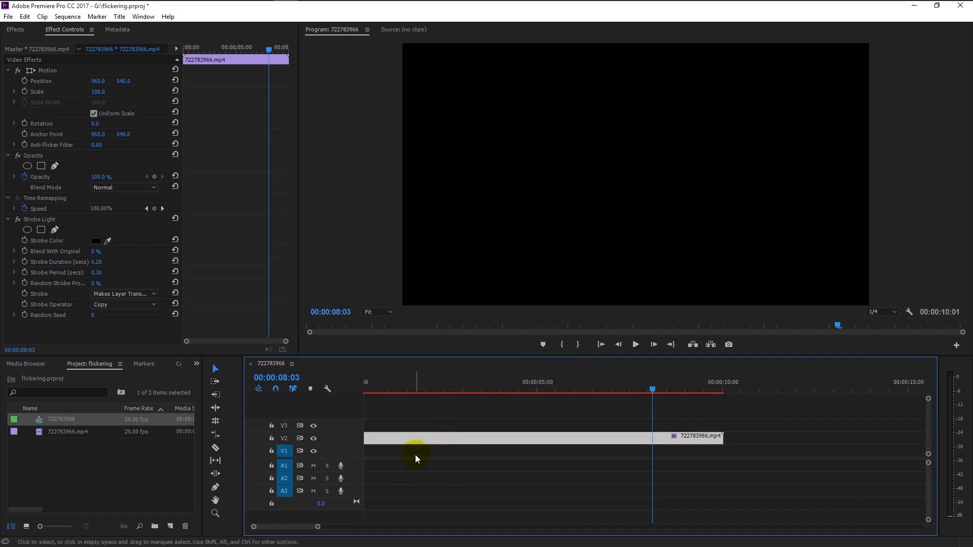
{"action": "left_click", "coordinate": [171, 526]}
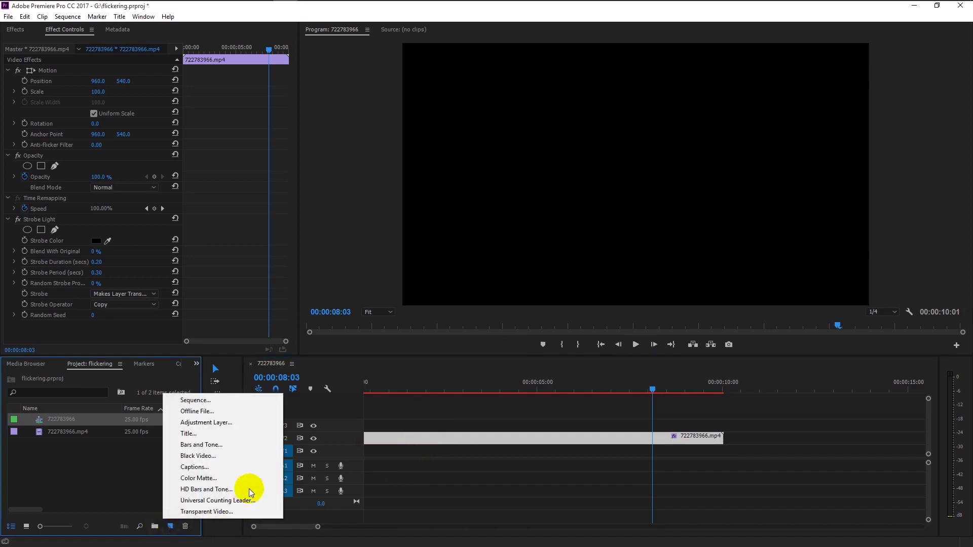
{"action": "left_click", "coordinate": [273, 433]}
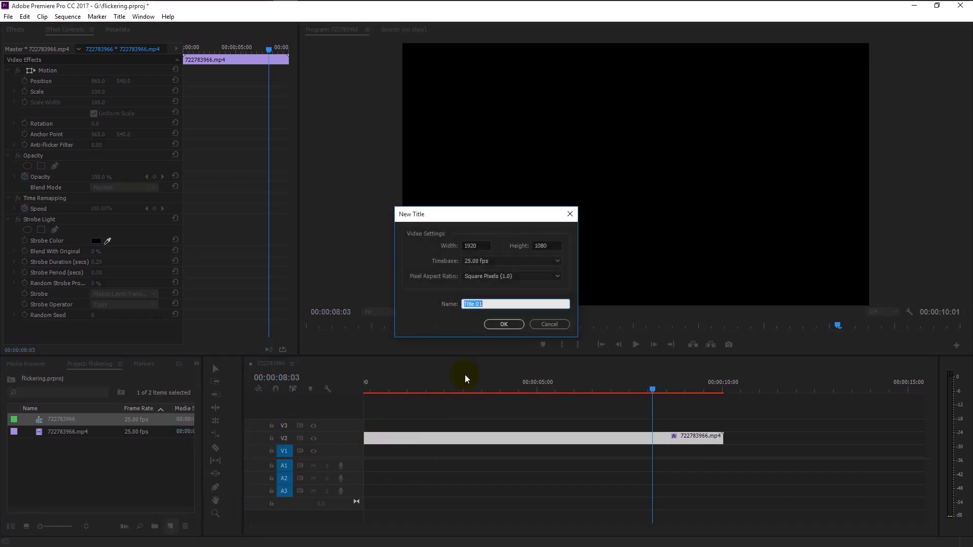
{"action": "left_click", "coordinate": [510, 332]}
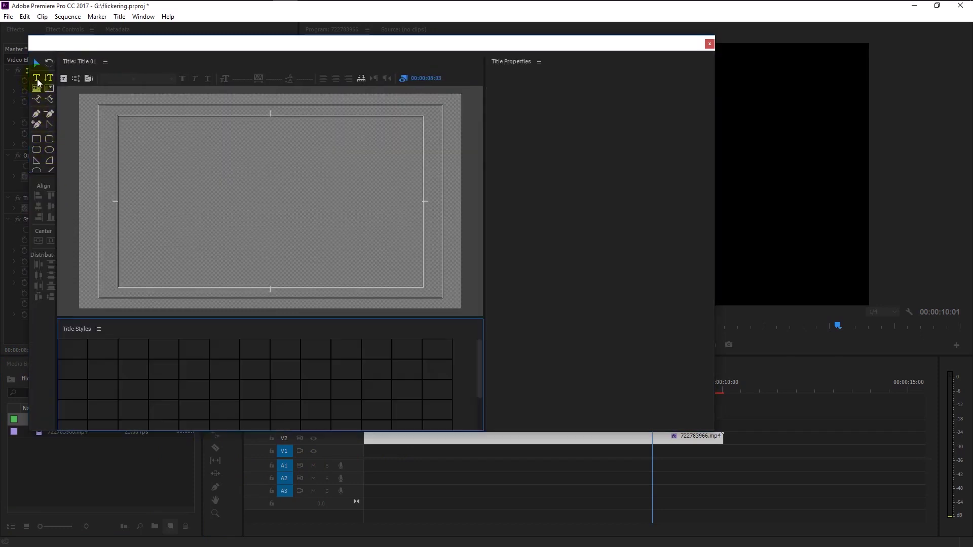
Type 'GENTLE PSD' as the title text and place Title 01 on V1 beneath the video.
{"action": "left_click", "coordinate": [229, 213]}
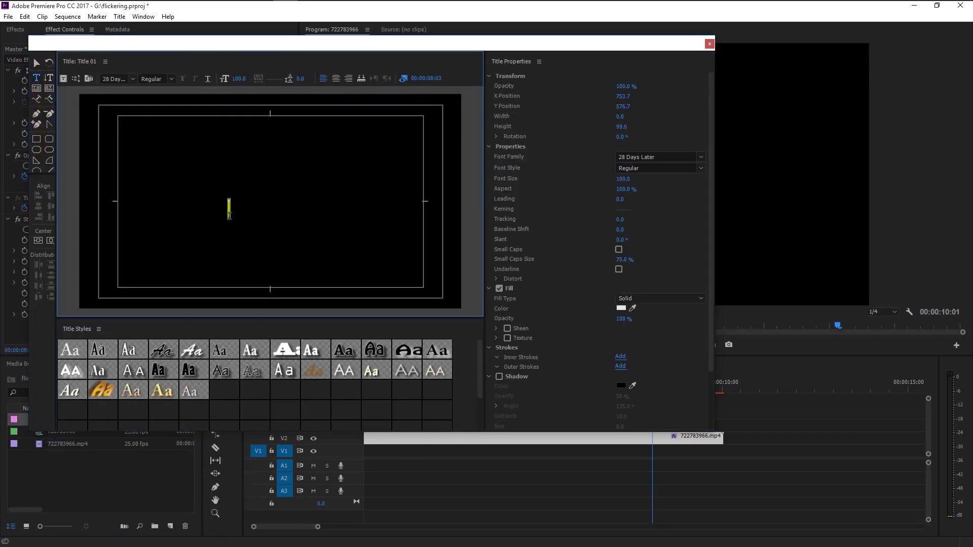
{"action": "type", "text": "GENTLE PSD"}
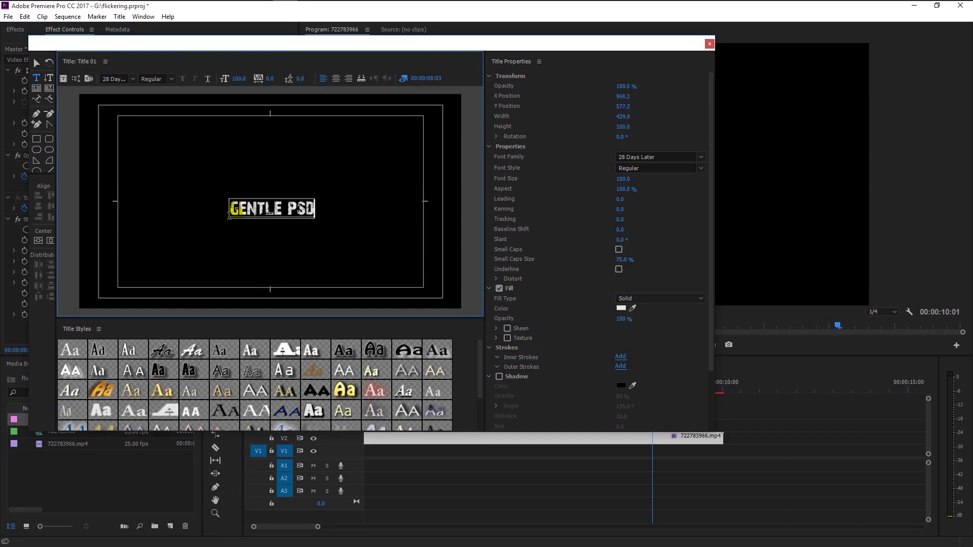
{"action": "left_click", "coordinate": [709, 43]}
{"action": "left_click_drag", "start_coordinate": [51, 421], "coordinate": [520, 454]}
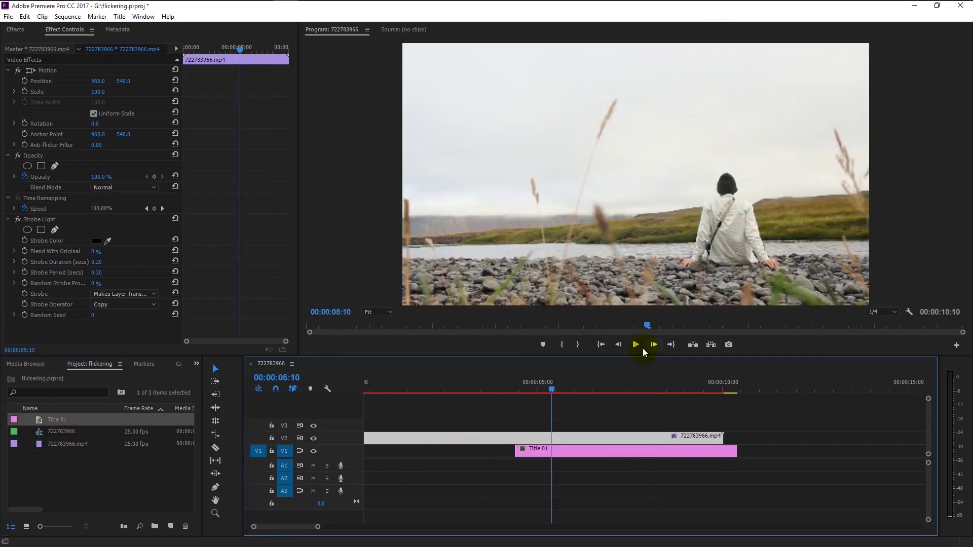
{"action": "left_click", "coordinate": [638, 346]}
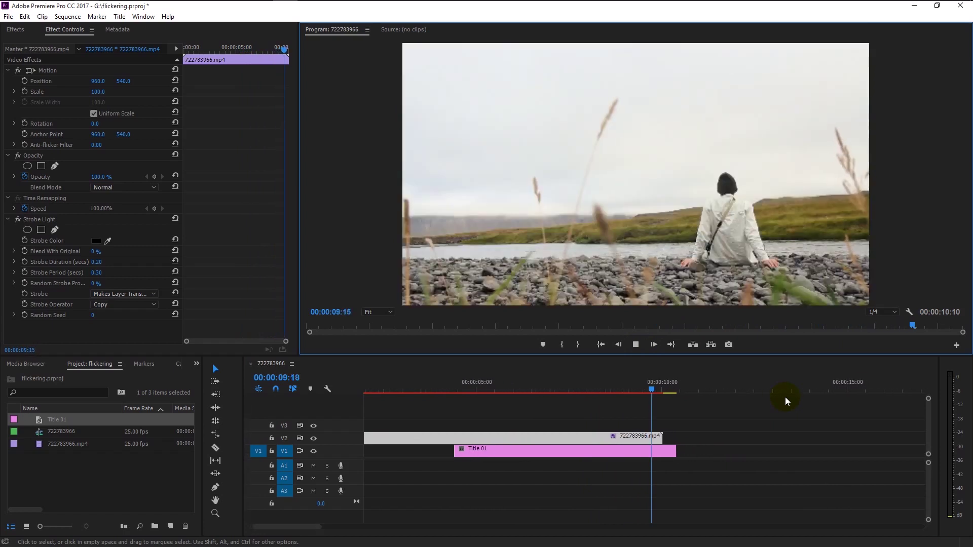
{"action": "left_click", "coordinate": [475, 400]}
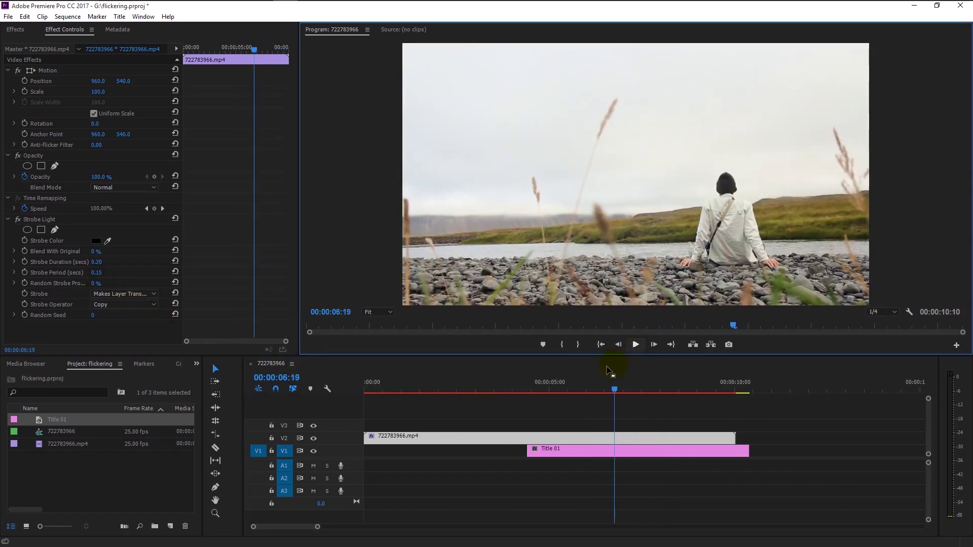
Set Strobe Period to 0.25 seconds.
{"action": "left_click", "coordinate": [97, 273]}
{"action": "type", "text": "0.25"}
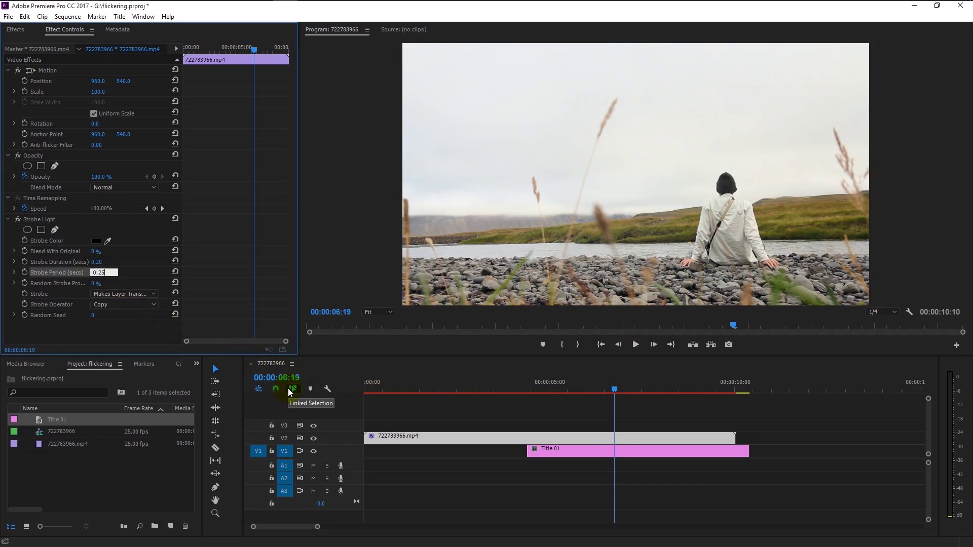
{"action": "key", "text": "Return"}
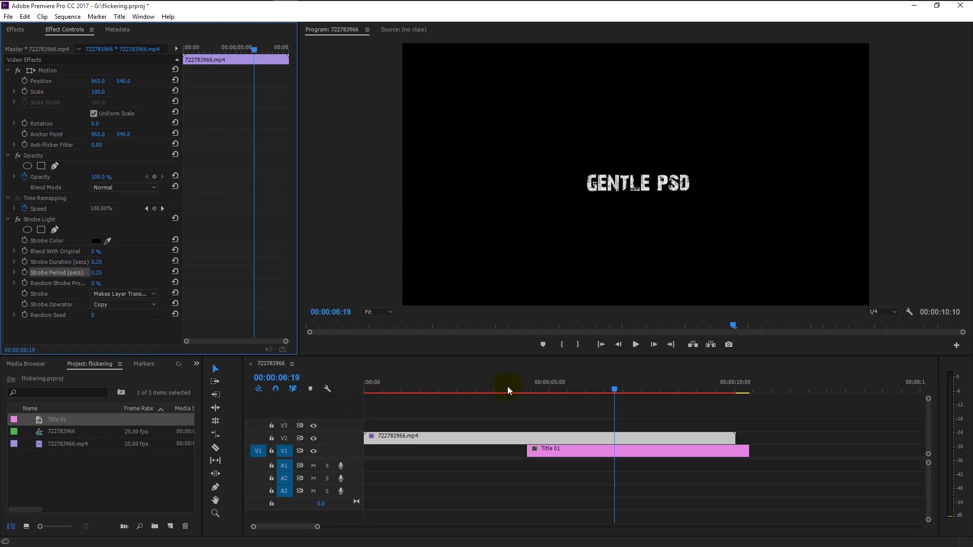
Play the sequence twice to preview the title flashing through the strobe.
{"action": "left_click", "coordinate": [636, 345]}
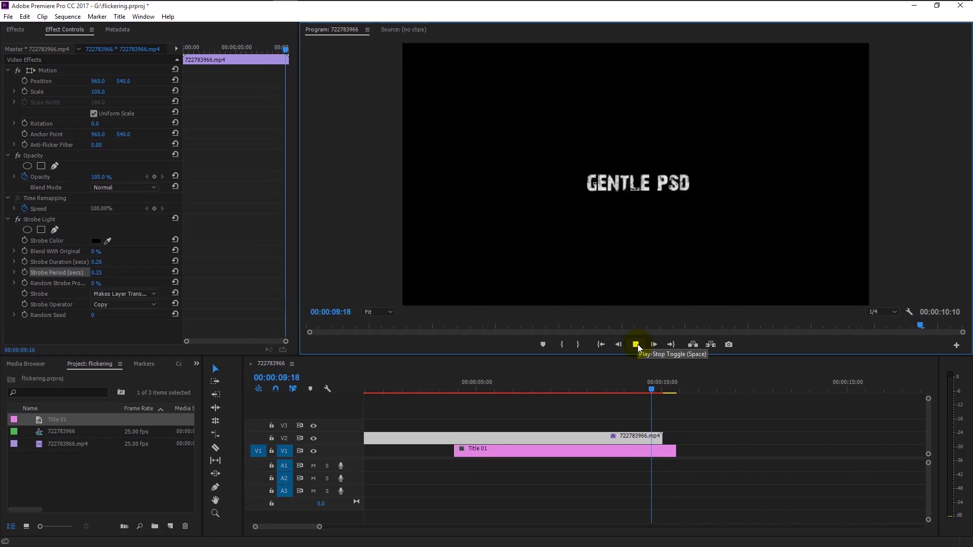
{"action": "left_click", "coordinate": [636, 345]}
{"action": "left_click", "coordinate": [637, 345]}
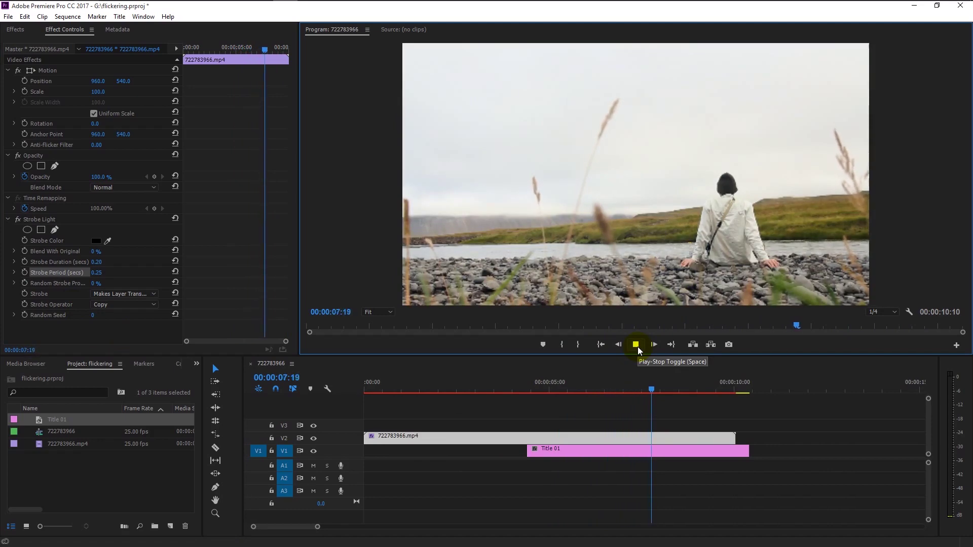
{"action": "left_click", "coordinate": [637, 344]}
{"action": "left_click", "coordinate": [678, 447]}
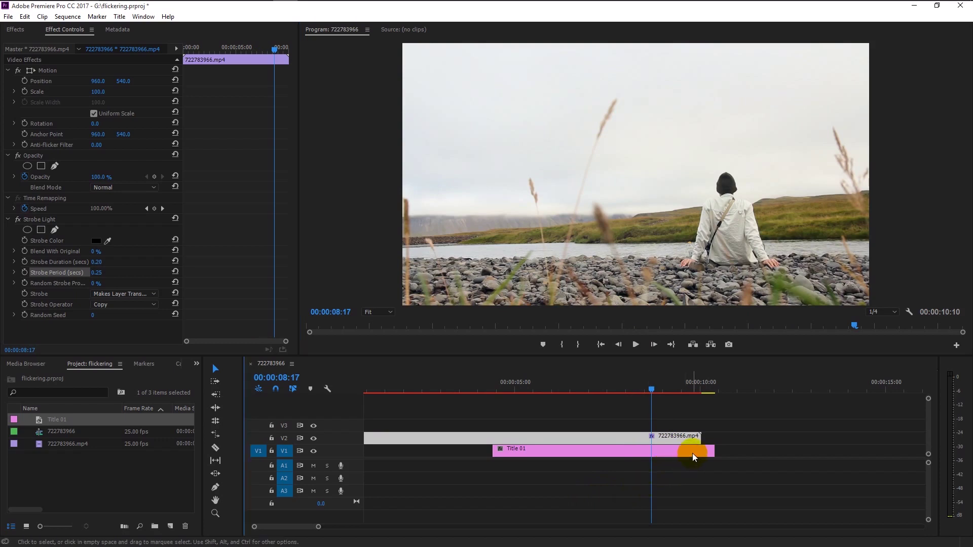
Drag the Title 01 clip on V1 9 frames (00:00:00:09) earlier.
{"action": "left_click", "coordinate": [689, 456]}
{"action": "left_click_drag", "start_coordinate": [678, 454], "coordinate": [674, 452]}
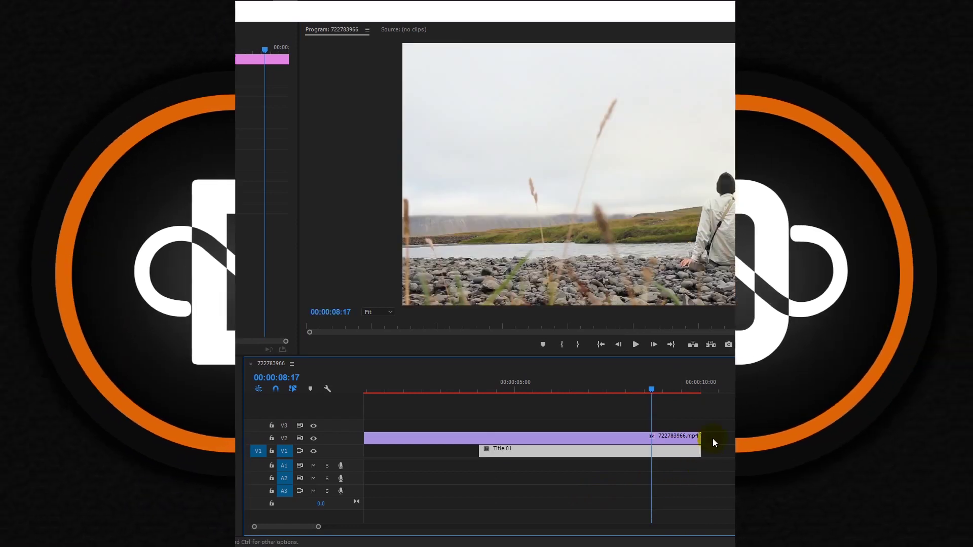